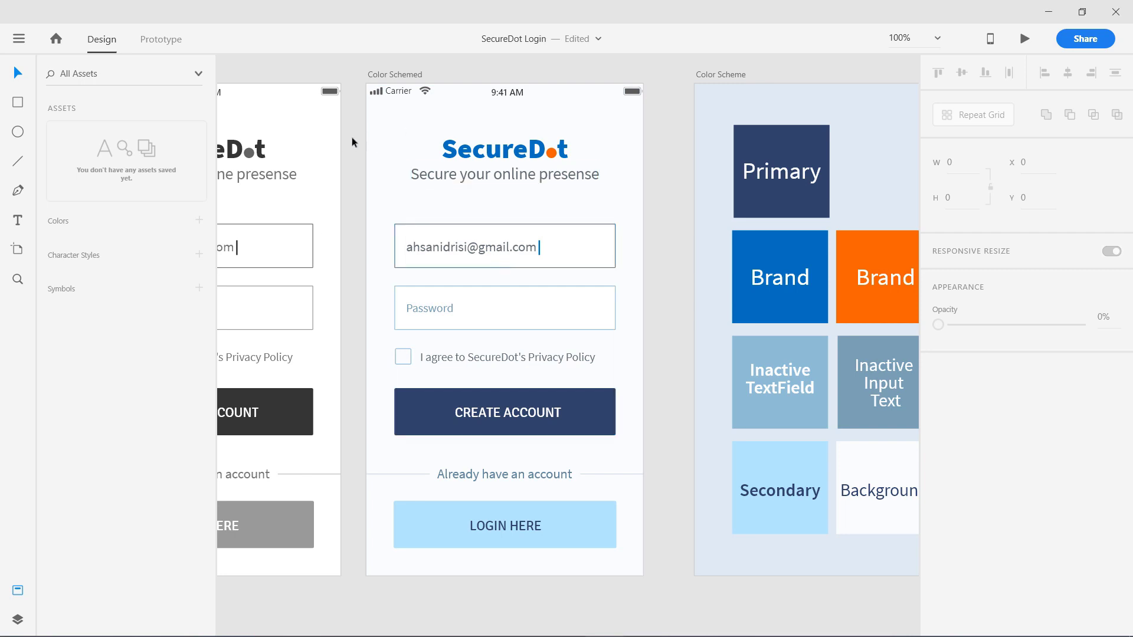
Step: Add all the login form's colours to the Assets panel, then clear the selection
mouse_move(353, 139)
left_mouse_down()
mouse_move(659, 527)
mouse_move(664, 551)
left_mouse_up()
right_click(579, 375)
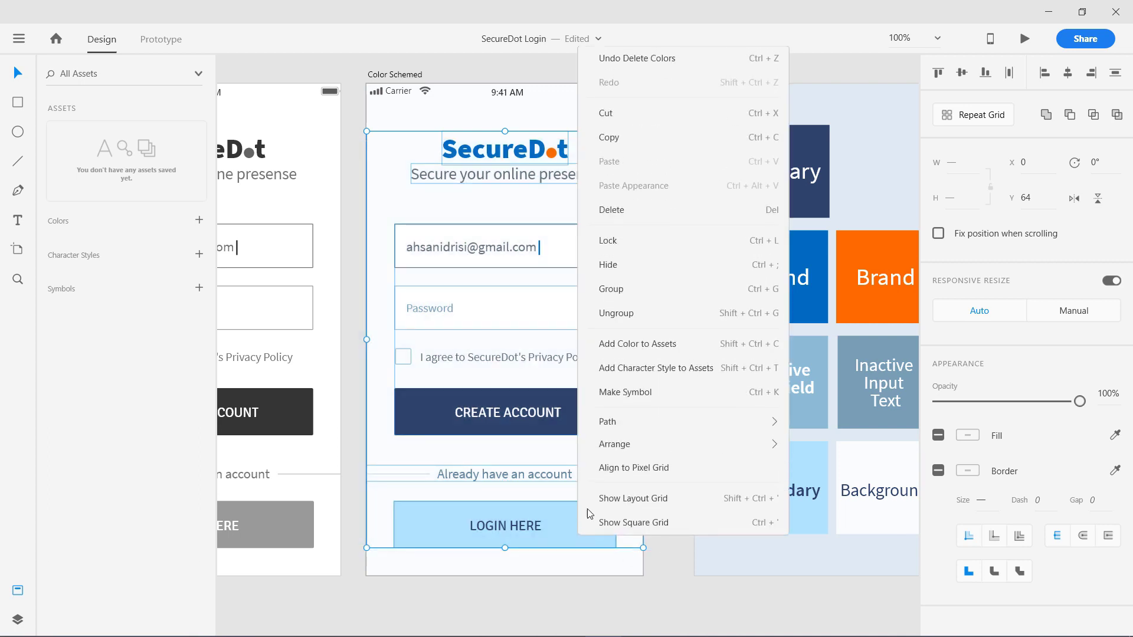
left_click(619, 344)
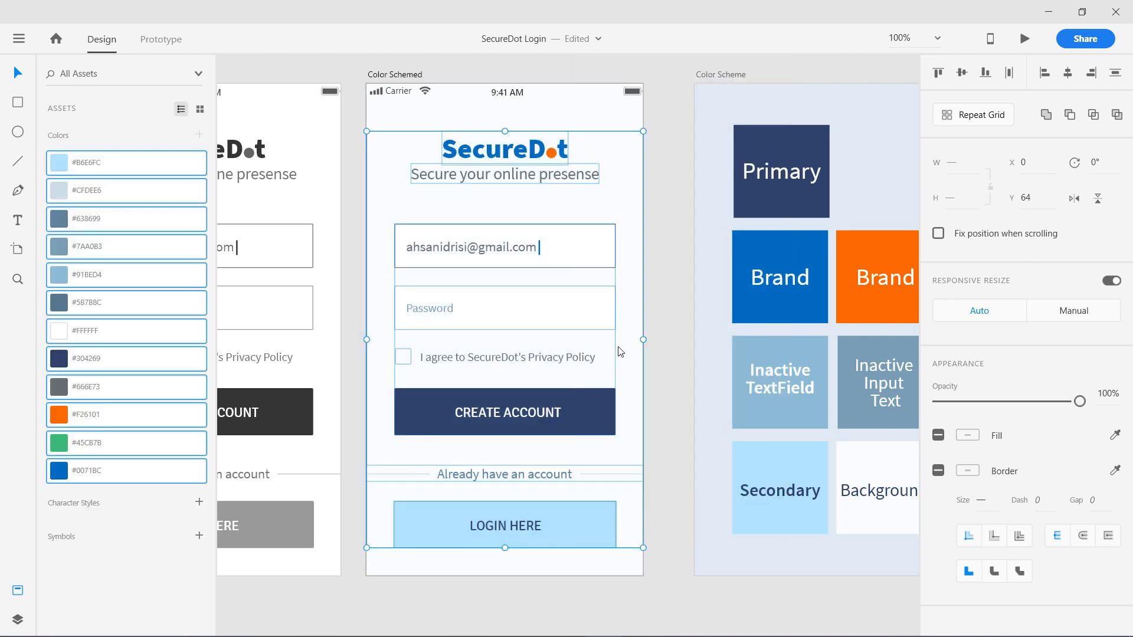
left_click(673, 328)
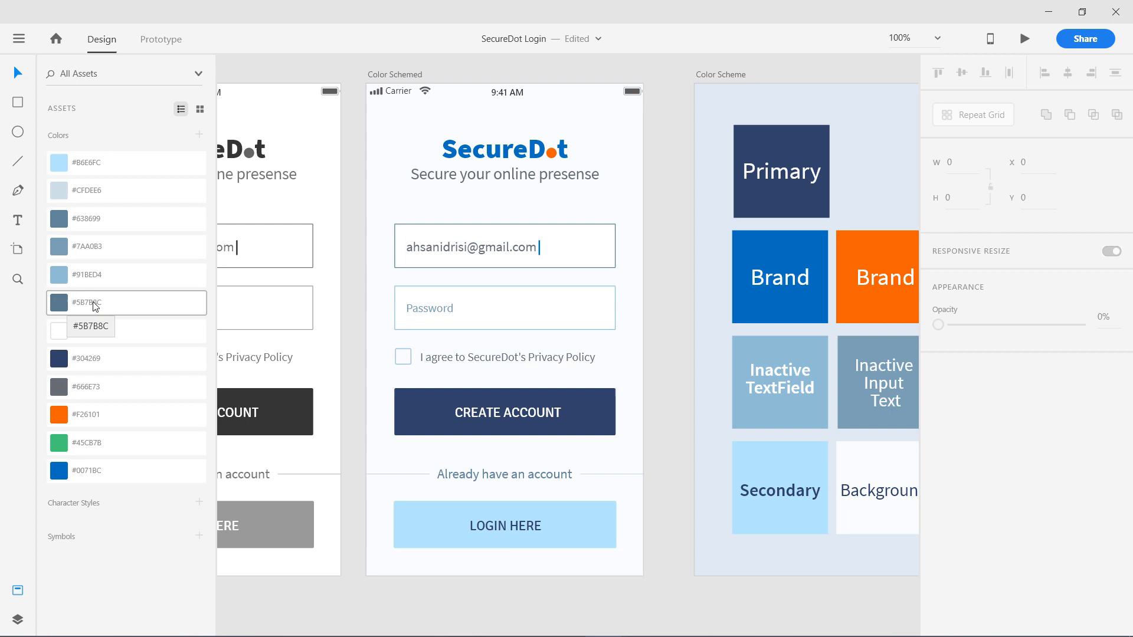
Step: Reorder the swatches: navy #304269, brand blue #0071BC and greys first, light blues after
left_click_drag(88, 306, 79, 156)
left_click_drag(88, 248, 88, 205)
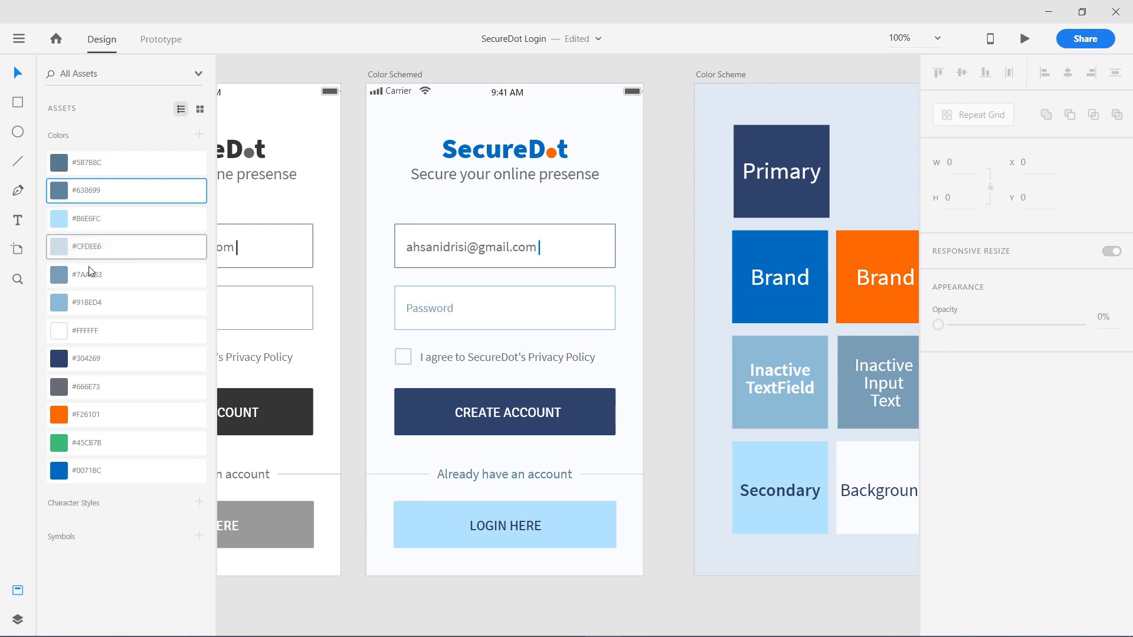
left_click_drag(90, 275, 88, 217)
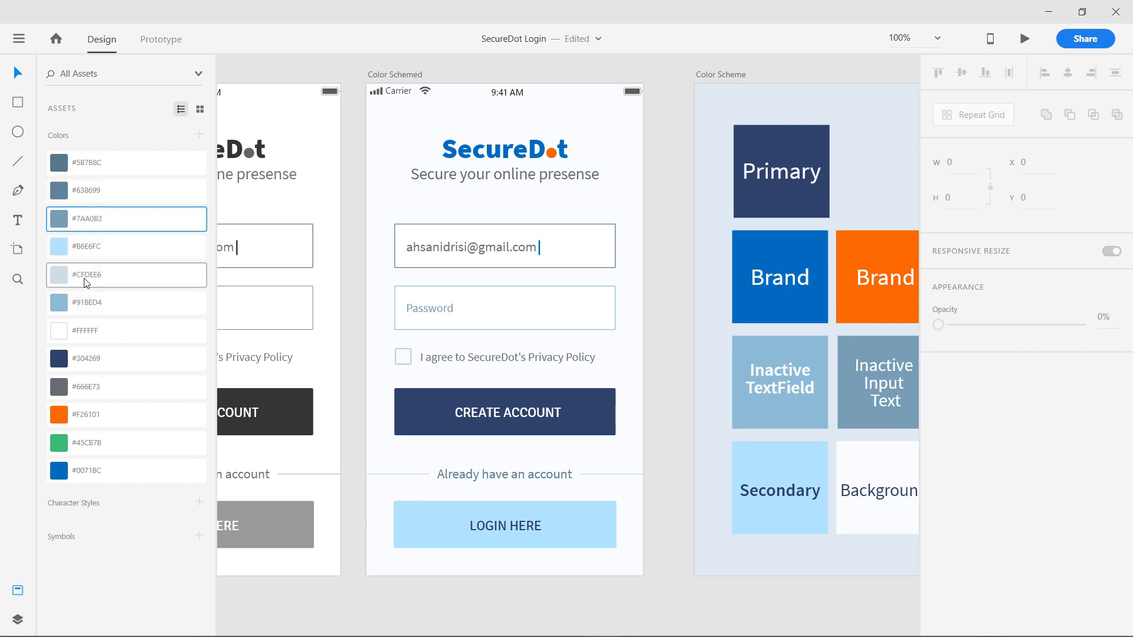
left_click_drag(88, 302, 87, 247)
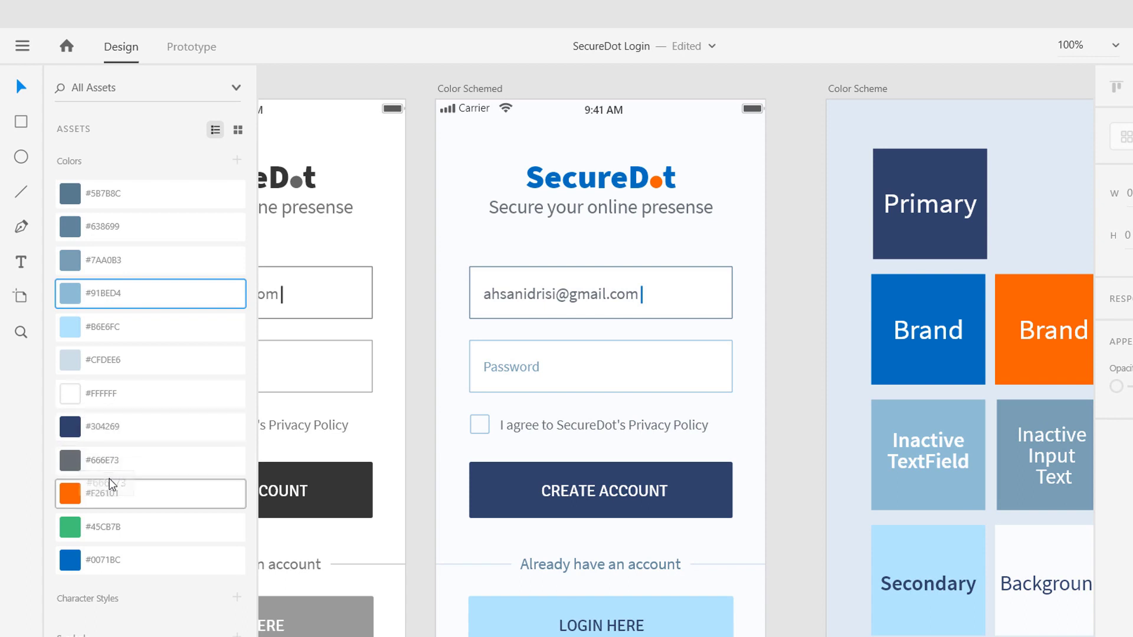
left_click_drag(108, 461, 106, 178)
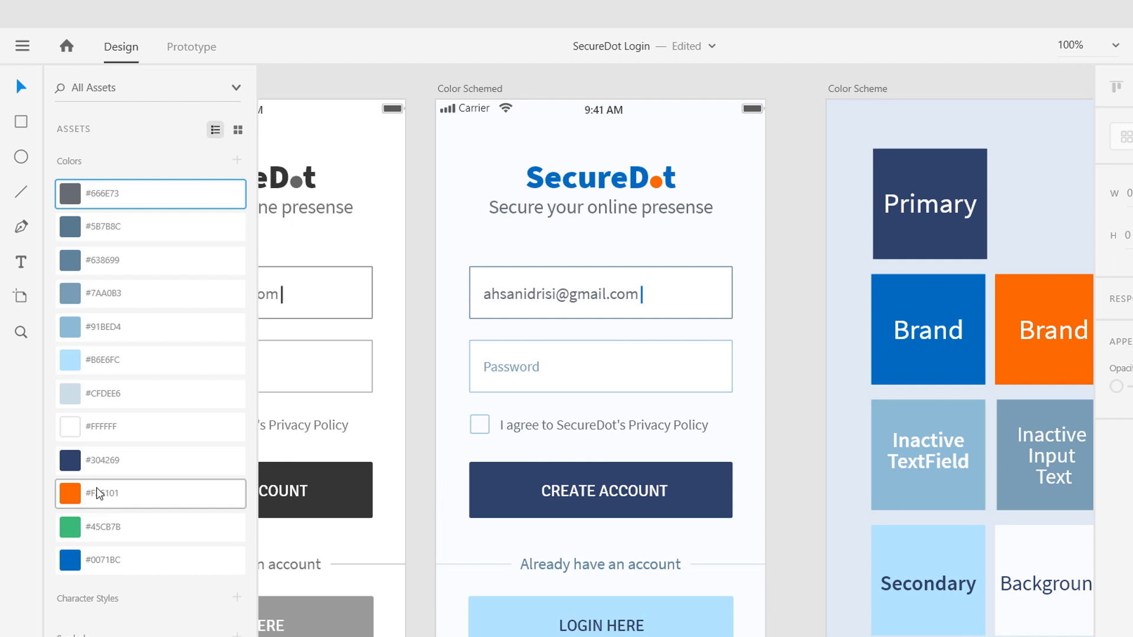
left_click_drag(91, 463, 89, 165)
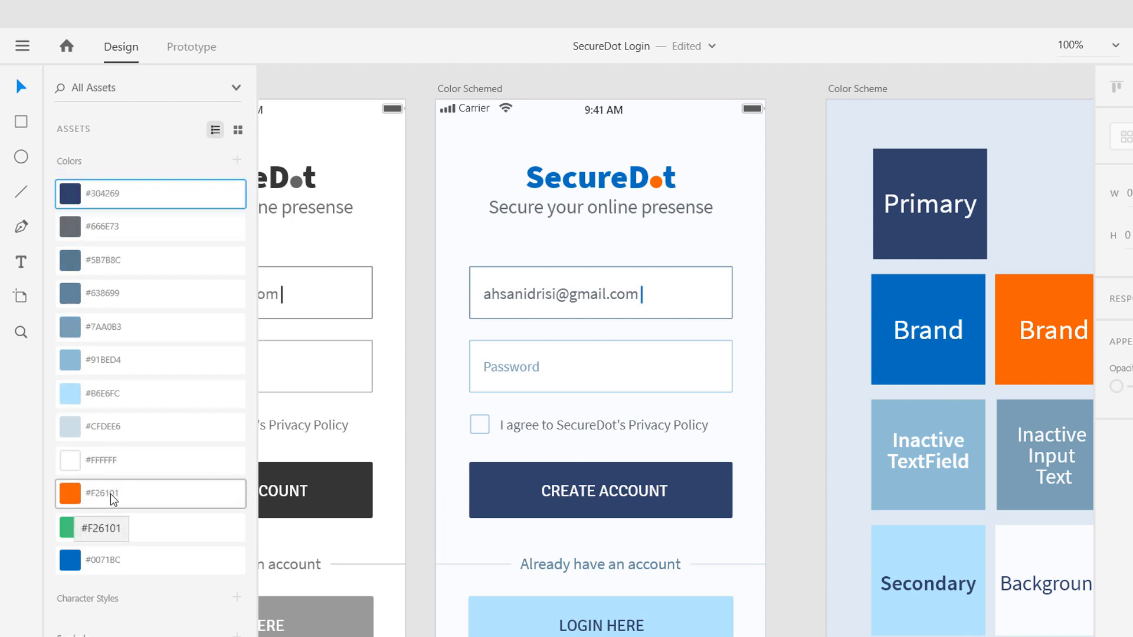
mouse_move(106, 560)
left_mouse_down()
mouse_move(121, 284)
mouse_move(111, 214)
left_mouse_up()
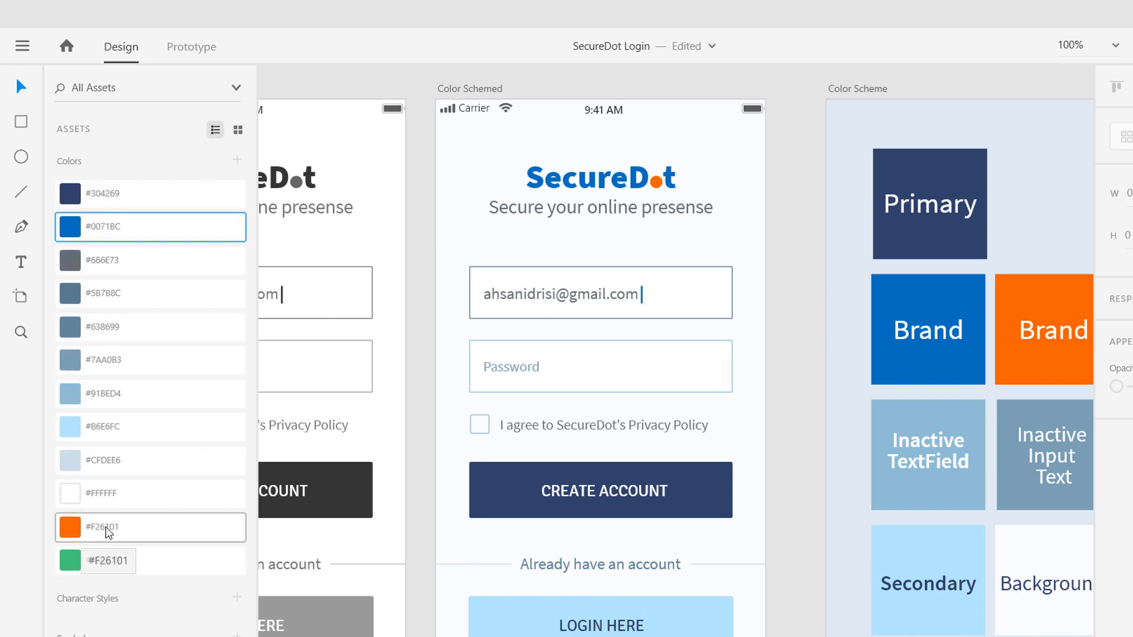
left_click_drag(105, 526, 139, 481)
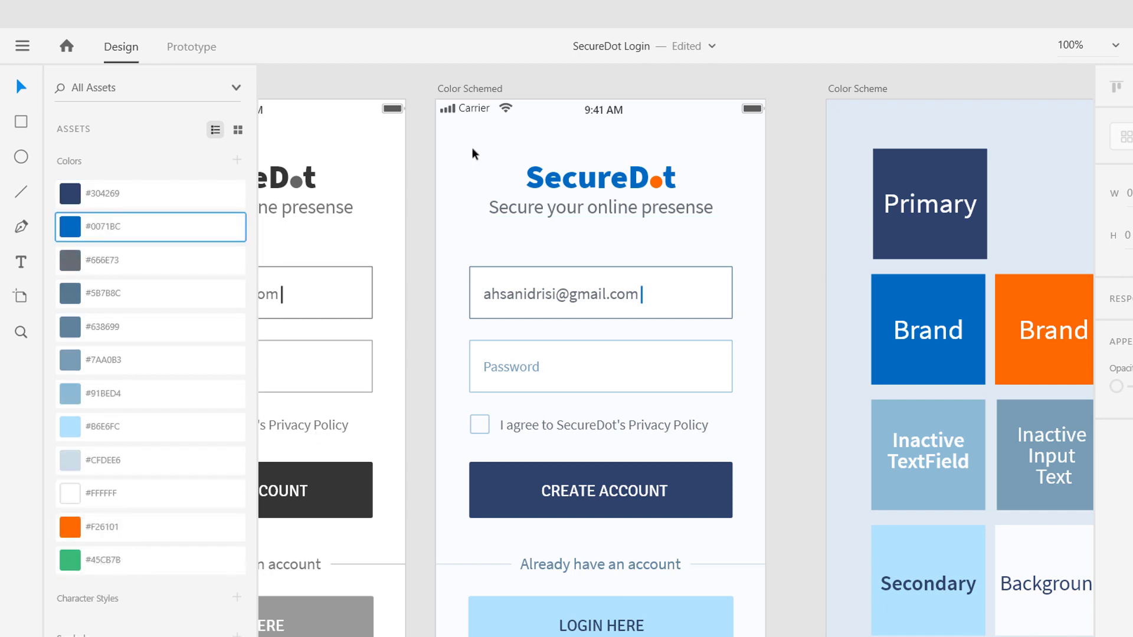
Step: Read the Color Schemed artboard fill as hex and copy #FAFDFF
left_click(462, 87)
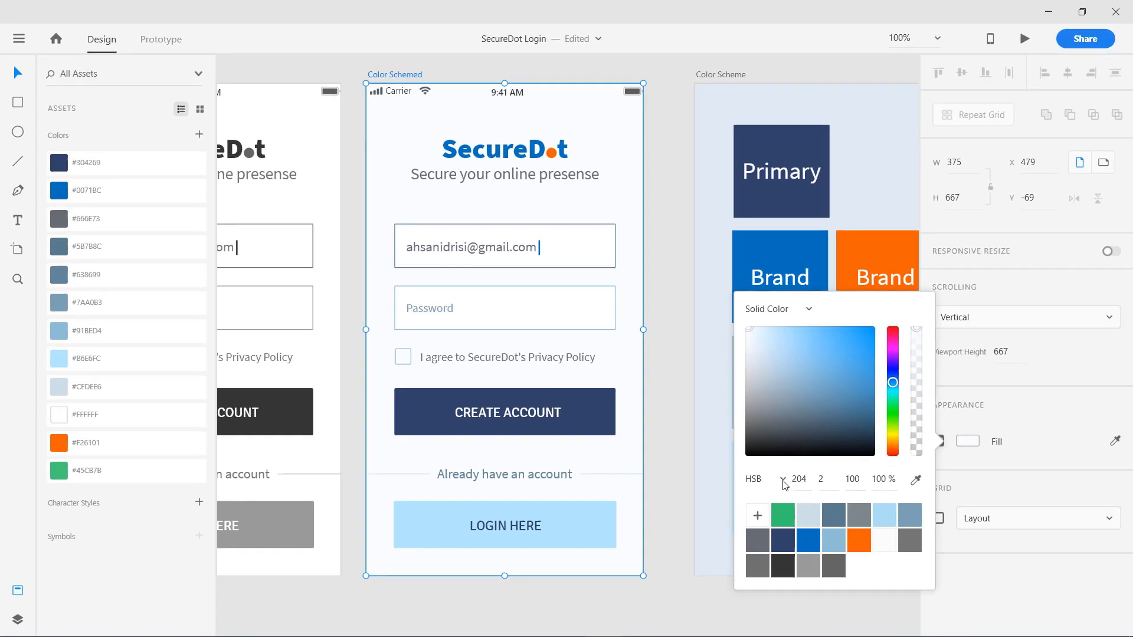
left_click(781, 479)
left_click(776, 504)
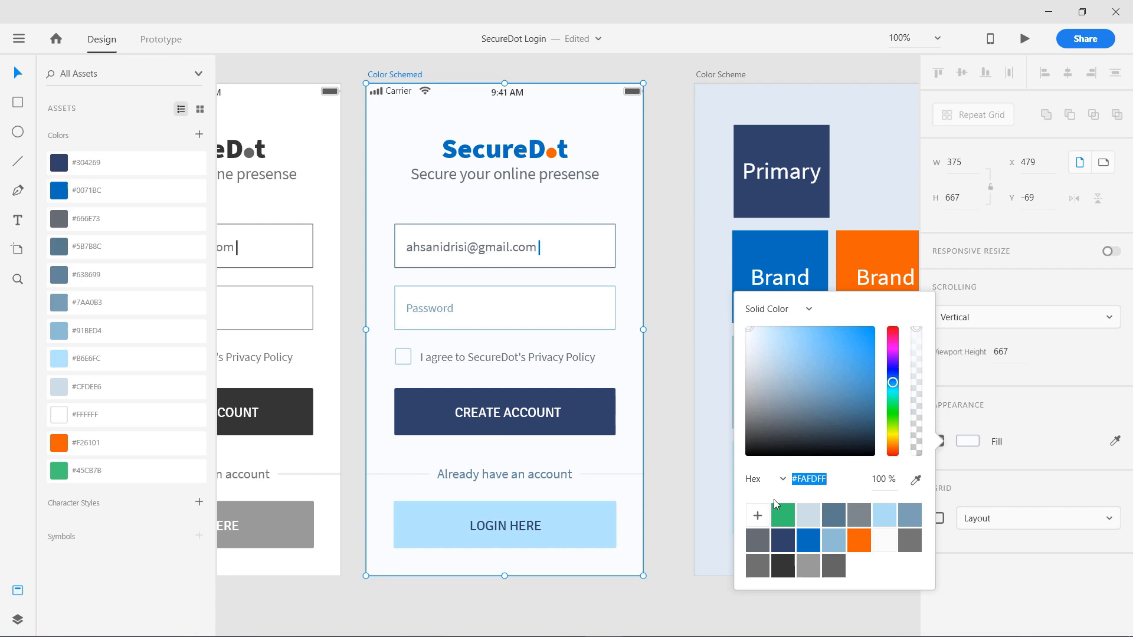
right_click(808, 479)
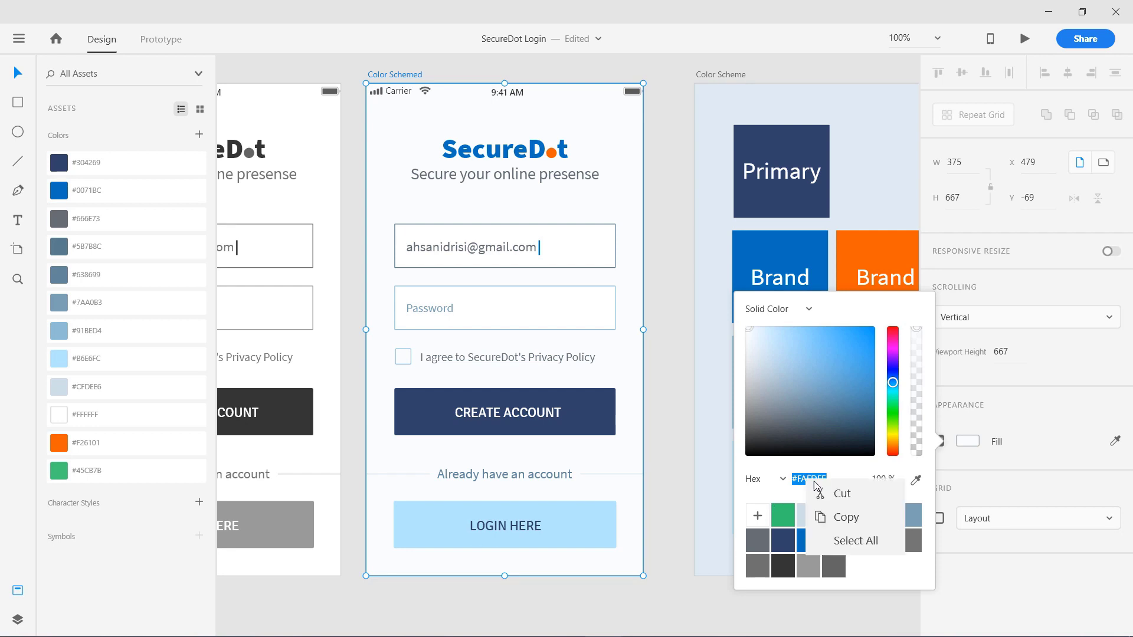
left_click(828, 513)
left_click(659, 519)
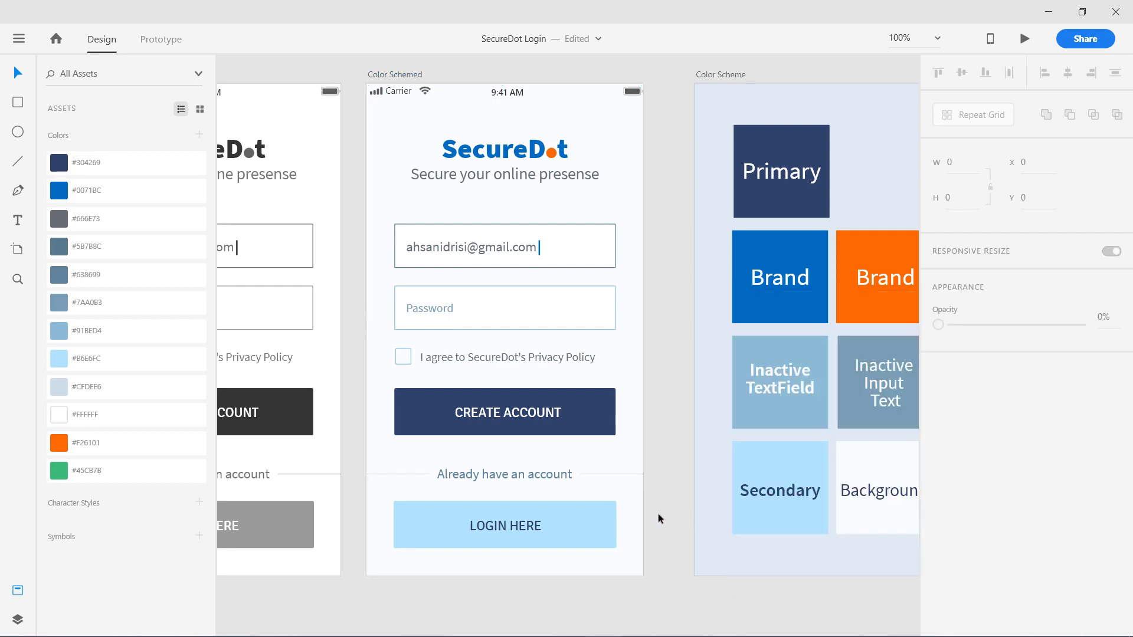
scroll(602, 483, "right", 5)
Step: Add the Background swatch's #FAFDFF to Assets and place it above #FFFFFF
left_click(695, 474)
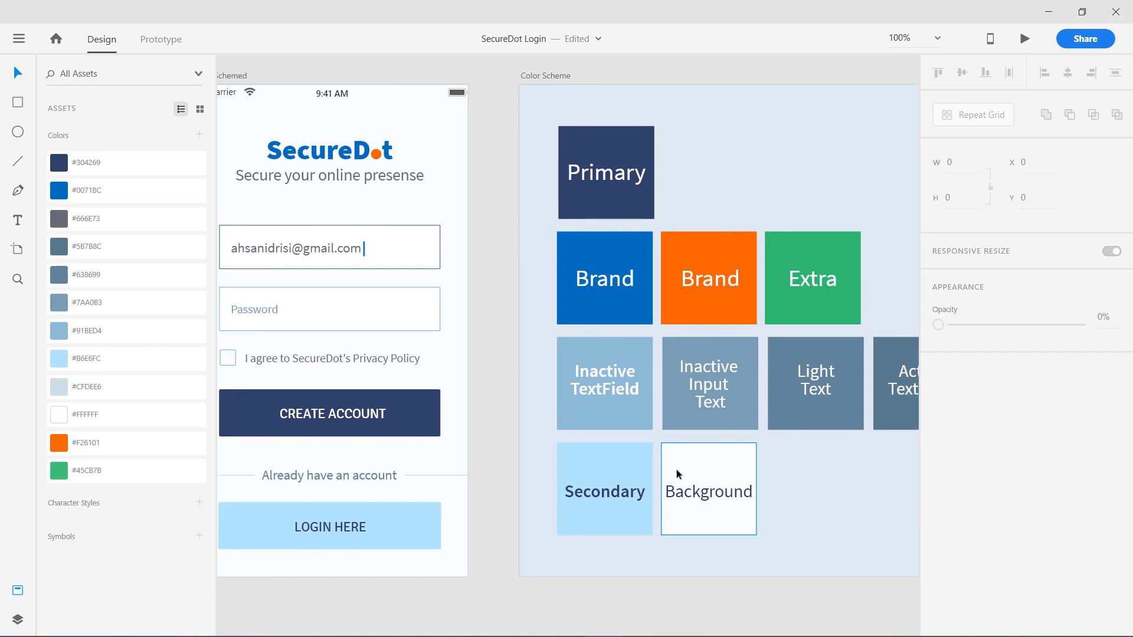
right_click(707, 473)
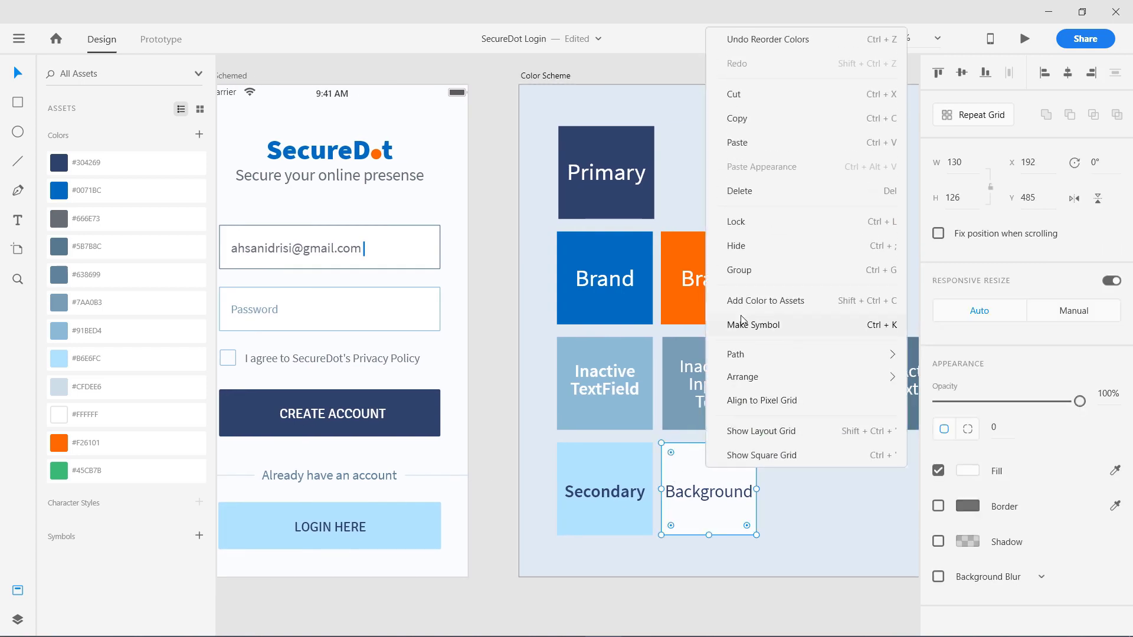
left_click(742, 300)
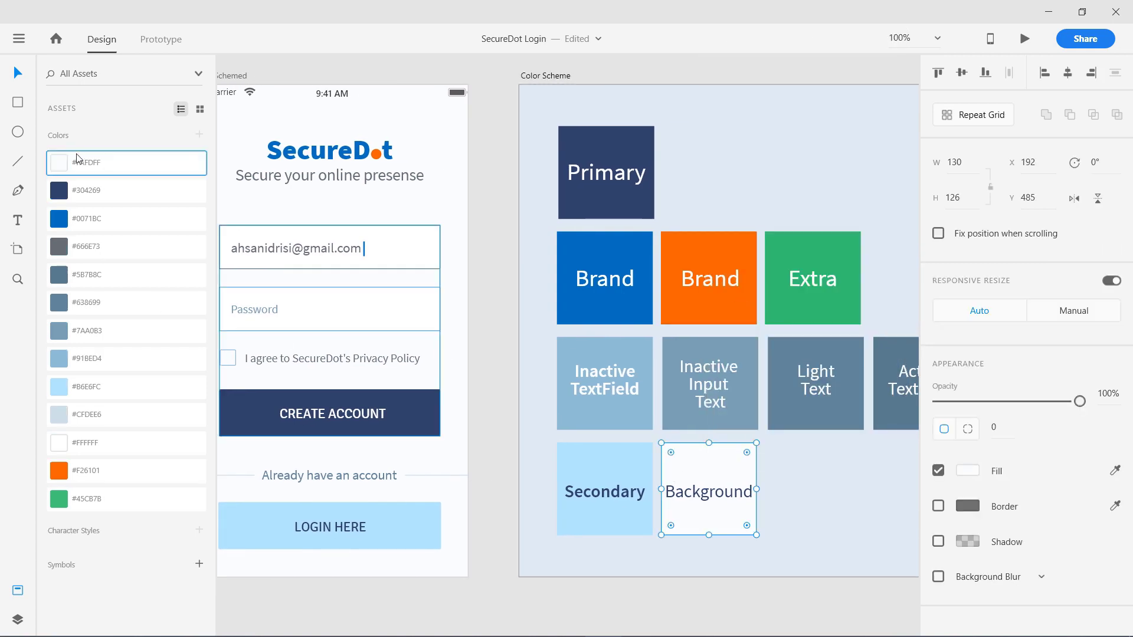
left_click_drag(91, 184, 113, 444)
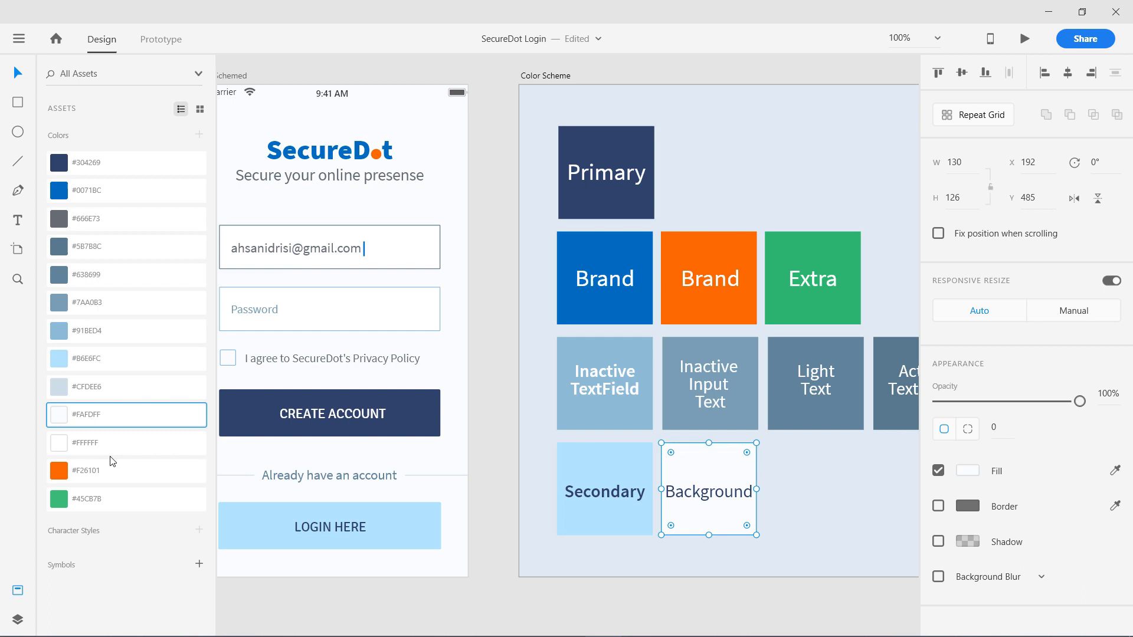
Step: Name #304269 'Primary Blue' and the grey #666E73 'grey-60'
double_click(78, 163)
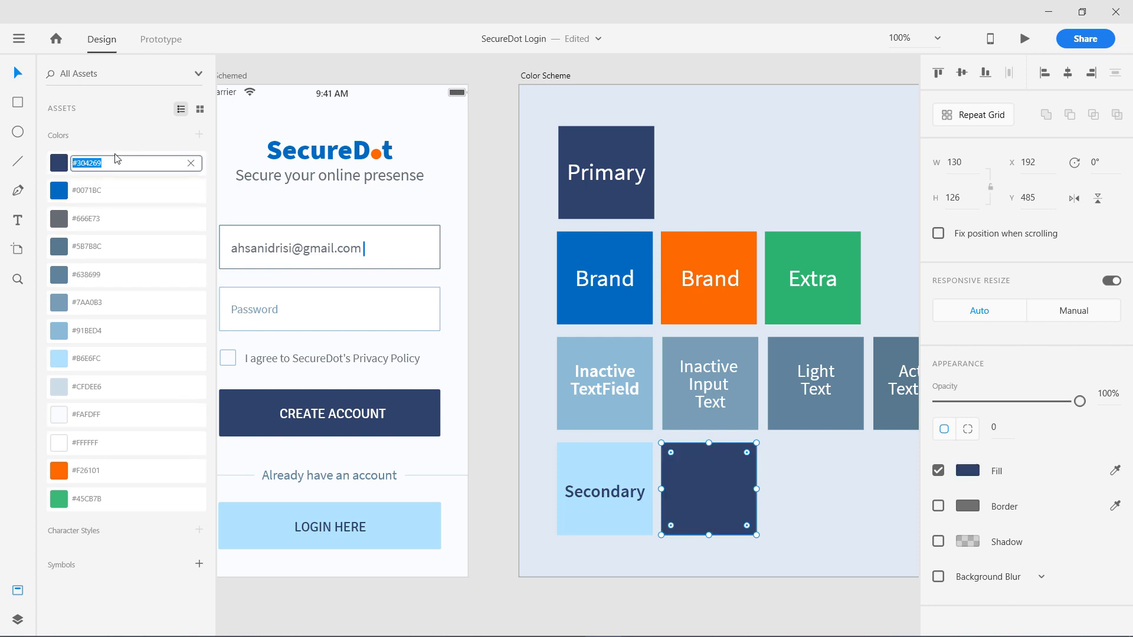
left_click(109, 163)
type("Primary Blue")
key("Return")
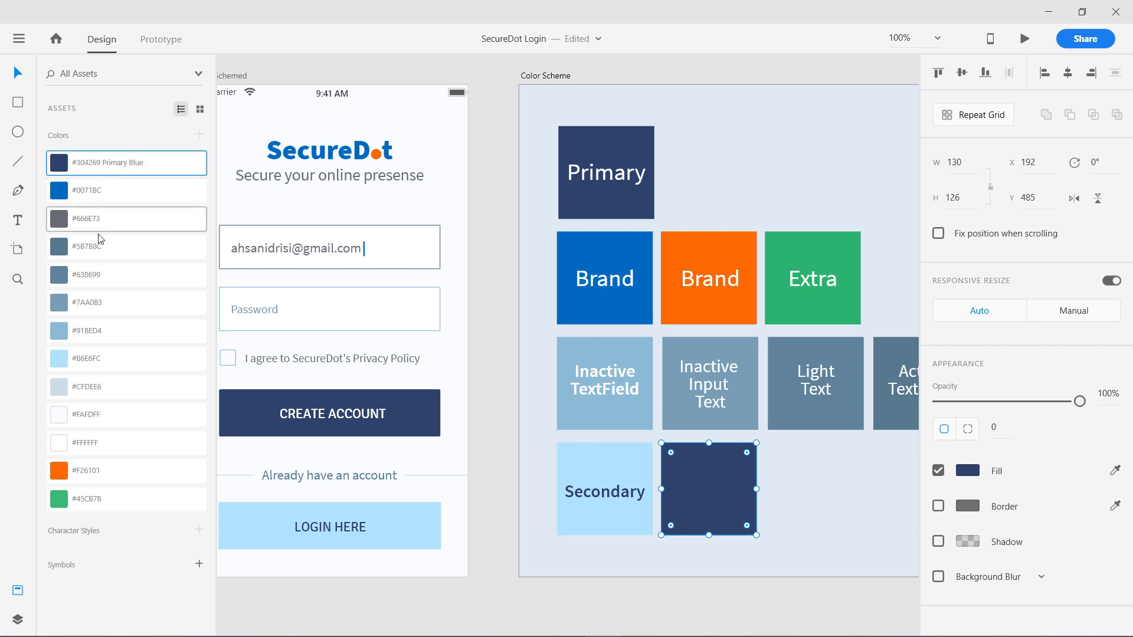
left_click(100, 219)
double_click(99, 220)
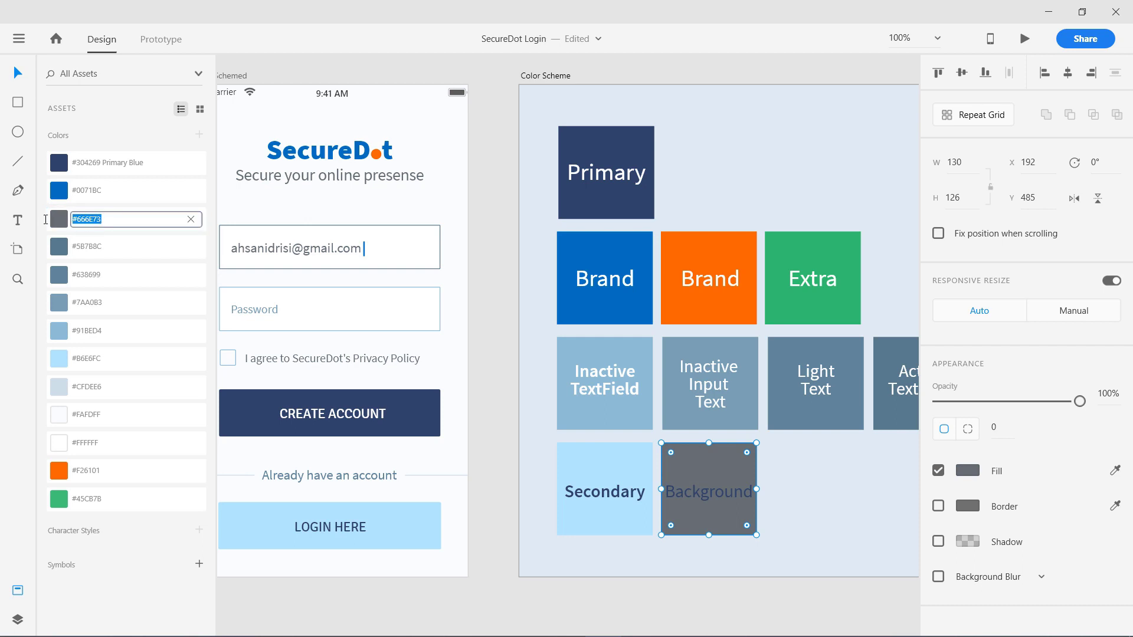
type("grey-60")
key("Return")
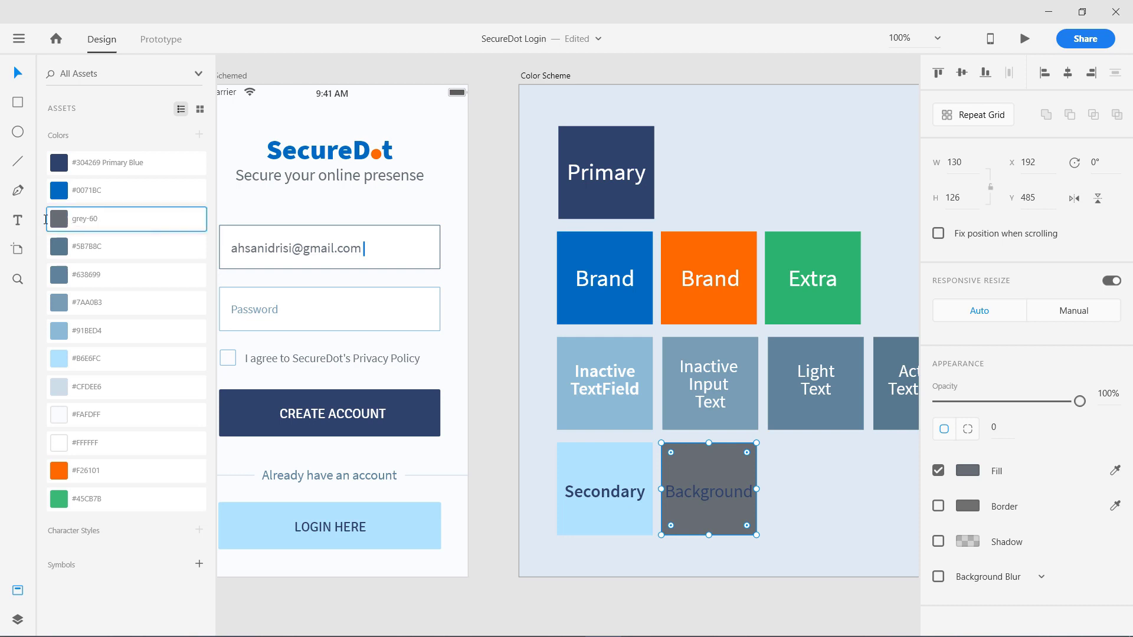
Step: Rename the remaining grey swatches grey-50 down to grey-00
double_click(86, 248)
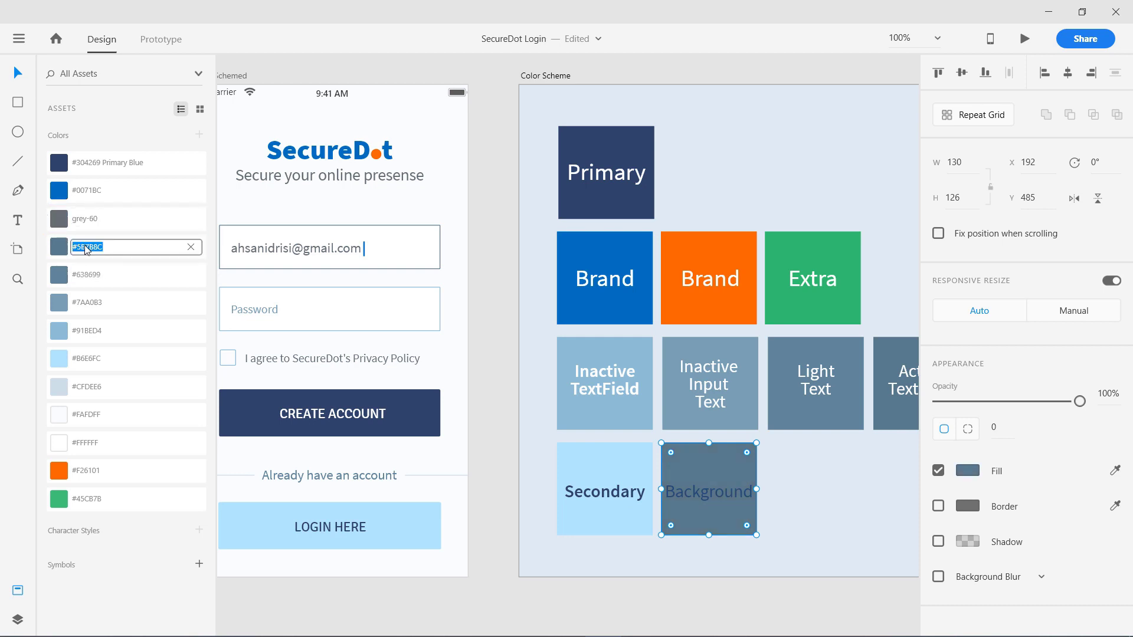
type("grey-5")
type("0")
key("Return")
double_click(82, 274)
type("grey-40")
double_click(88, 303)
type("grey-")
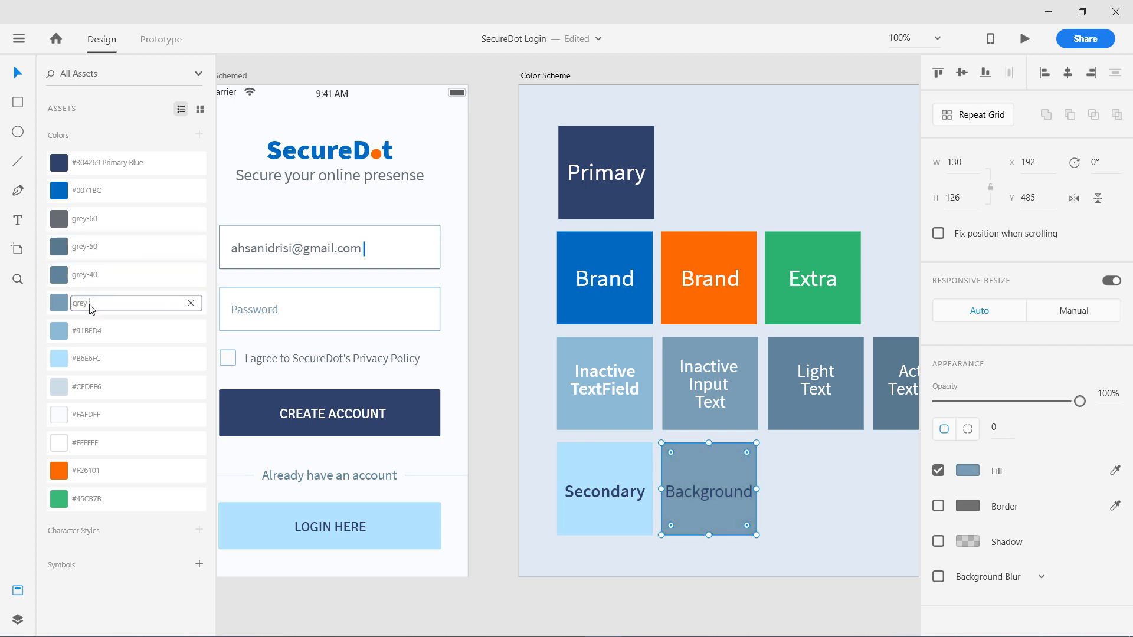
double_click(89, 330)
type("grey-20")
double_click(89, 358)
type("grey-10")
double_click(86, 387)
type("grey-00")
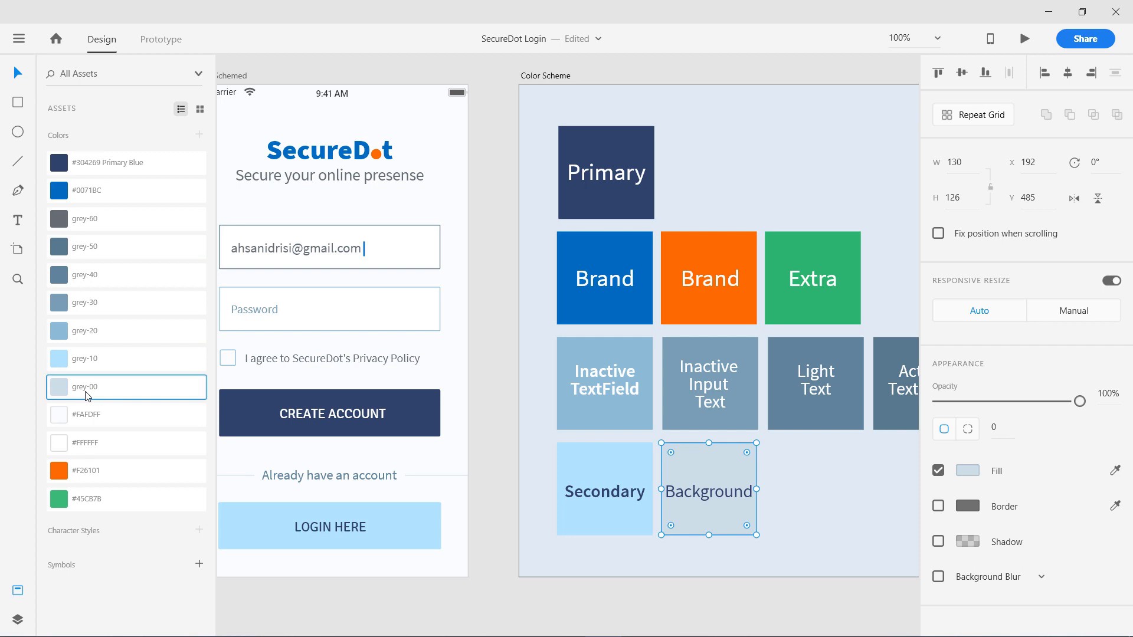
Step: Name the #FAFDFF colour 'background-color'
double_click(80, 423)
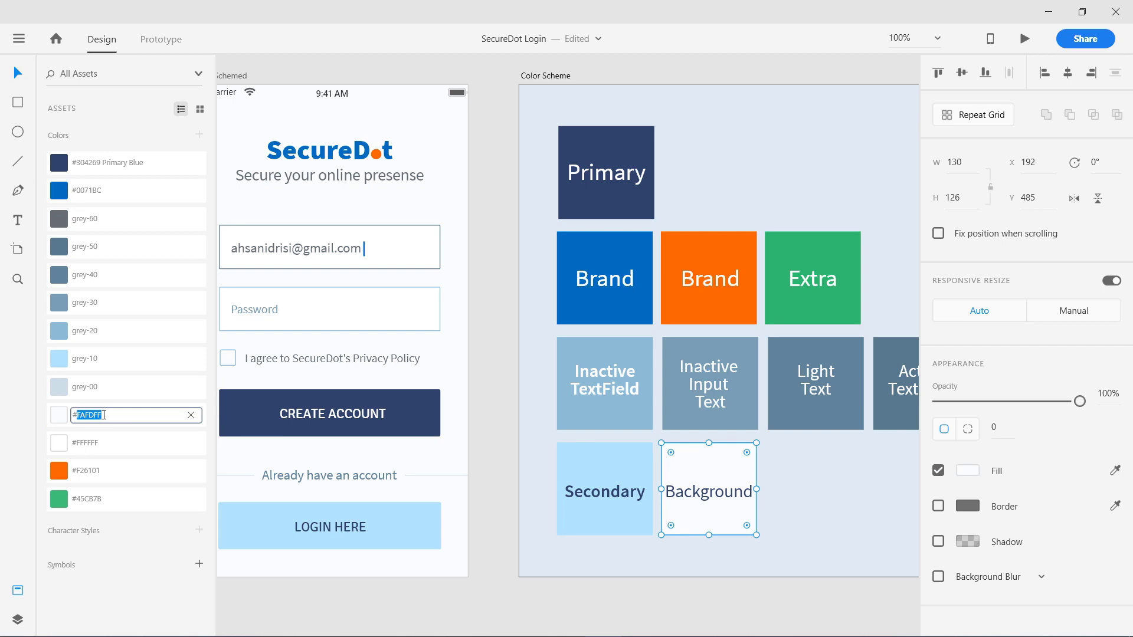
left_click(106, 414)
type("background-col")
type("or")
key("Return")
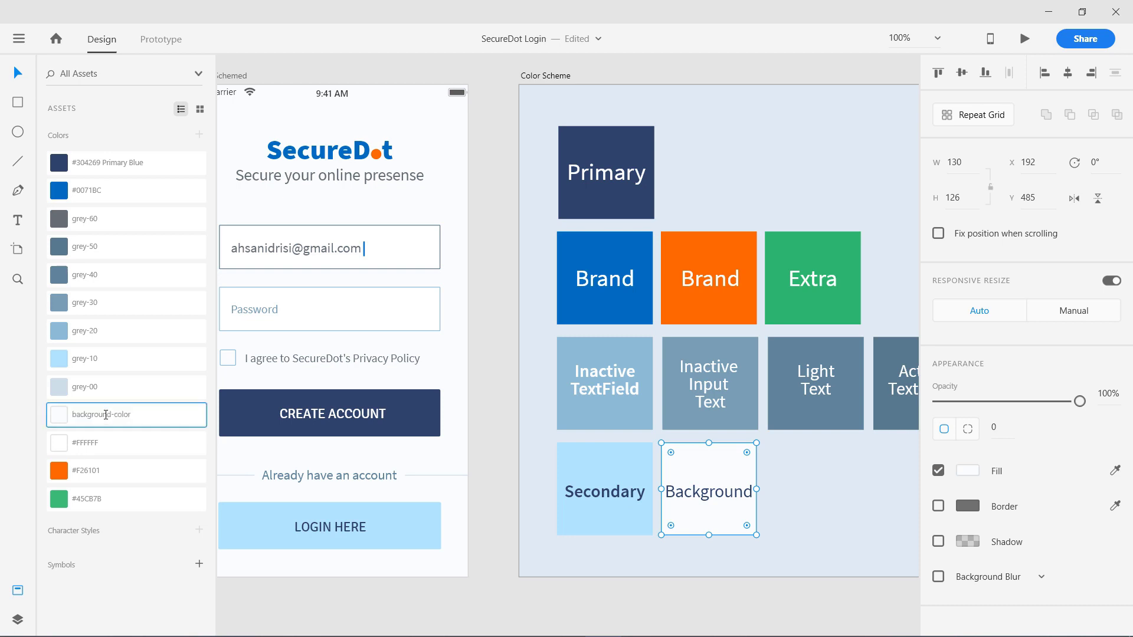
Step: Fill the Background tile with orange #F26101 and edit that colour's name
left_click(86, 472)
double_click(88, 471)
left_click(112, 470)
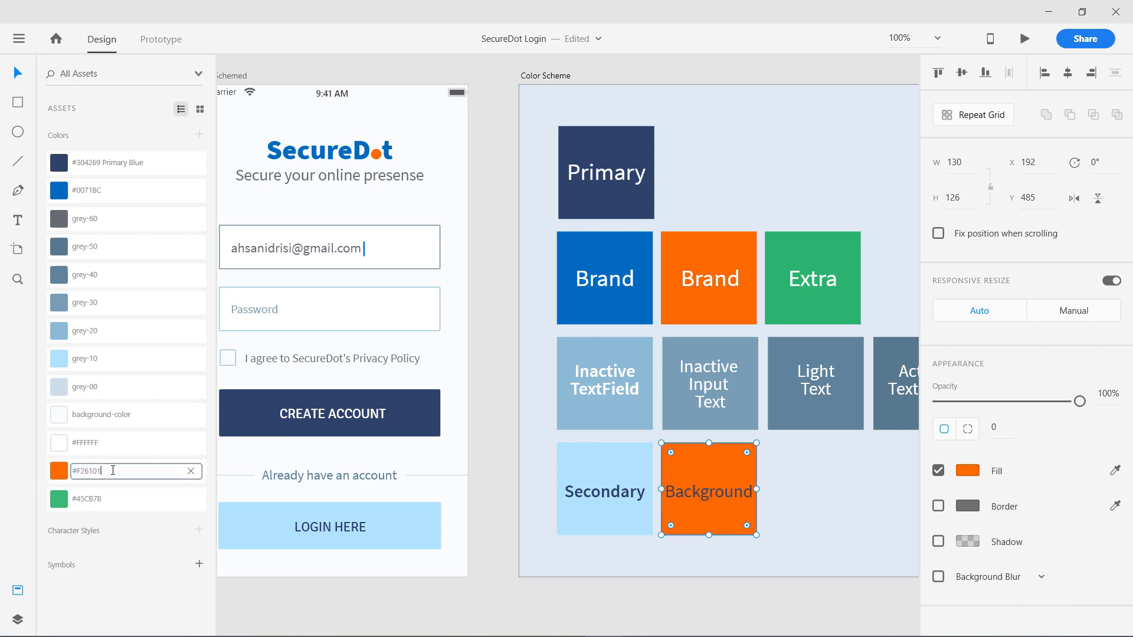
left_click(307, 603)
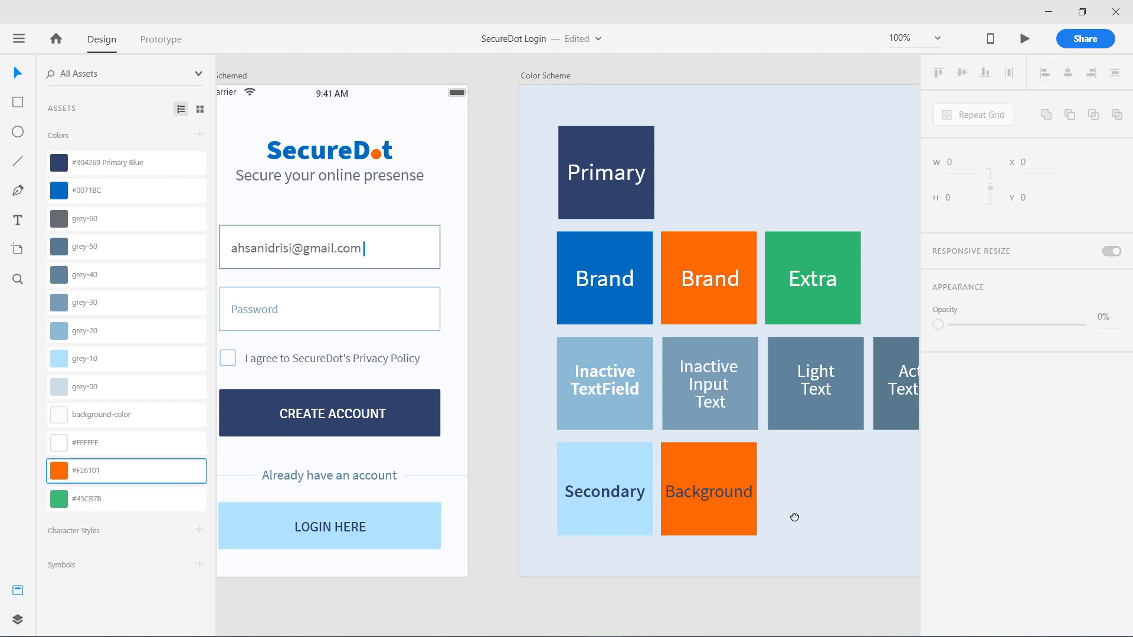
left_click_drag(797, 519, 478, 534)
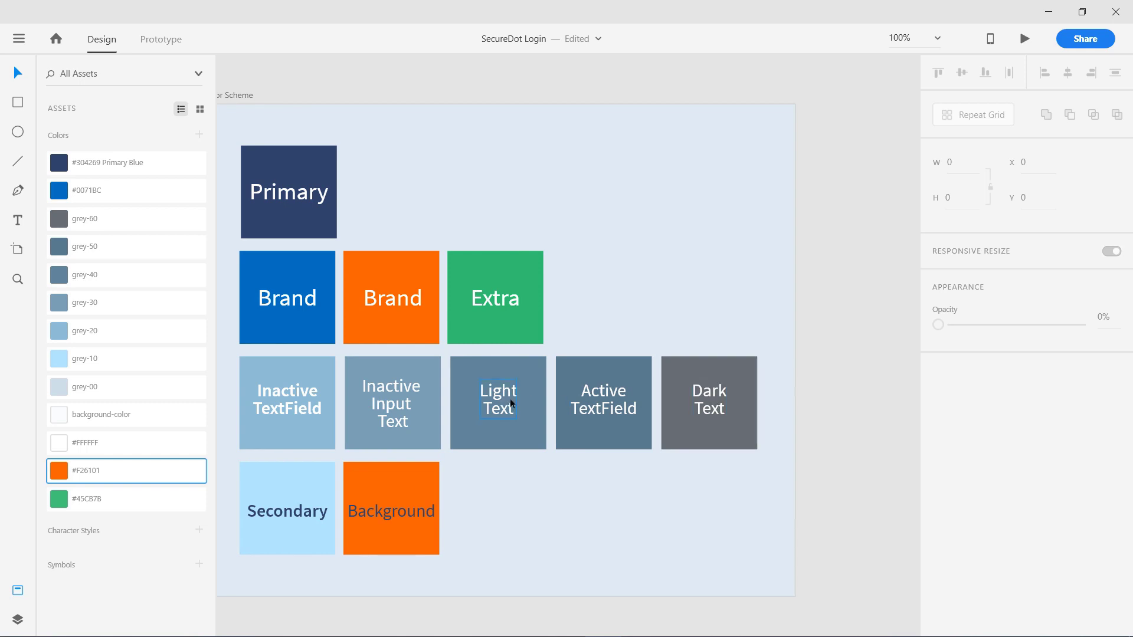
mouse_move(231, 382)
left_mouse_down()
mouse_move(613, 384)
mouse_move(624, 373)
left_mouse_up()
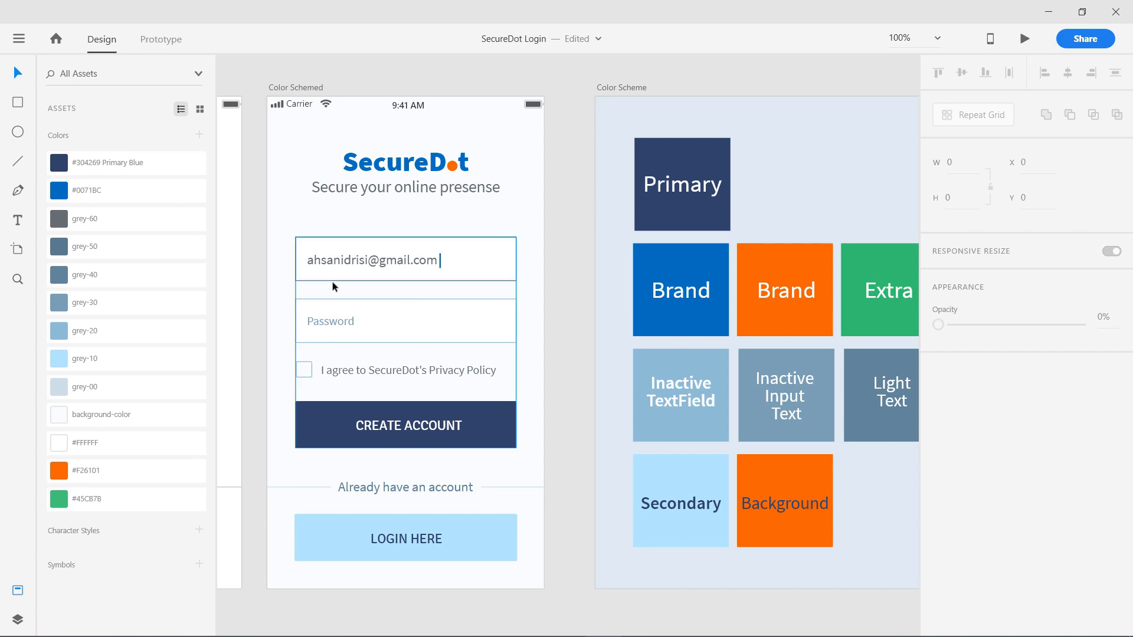
Step: Save the subtitle text's character style to Assets
left_click(425, 194)
right_click(425, 194)
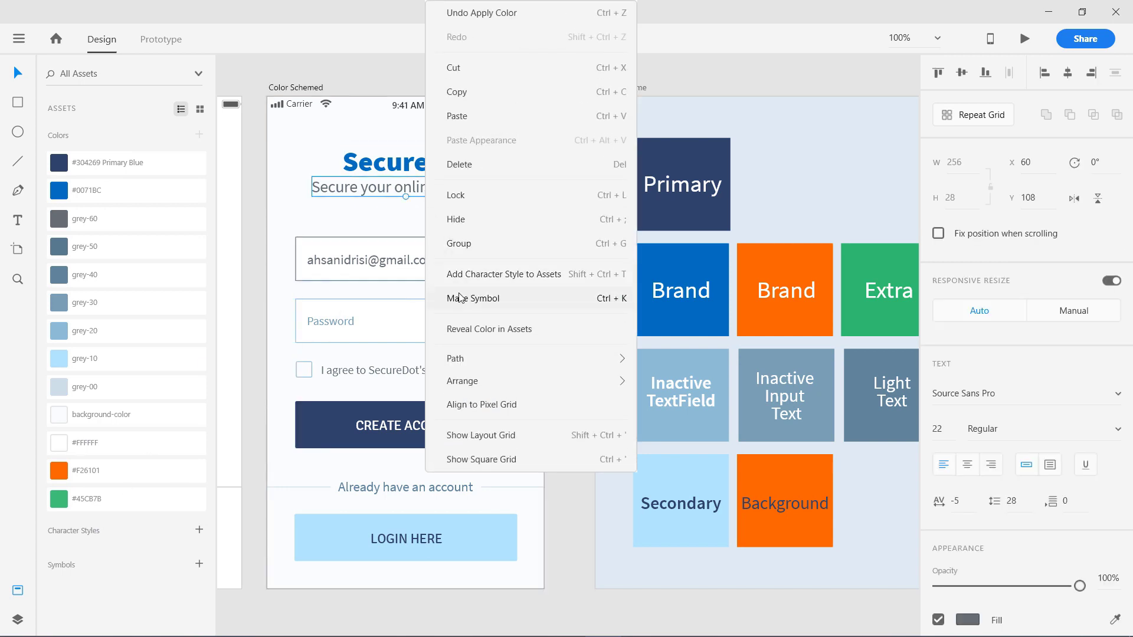
left_click(465, 278)
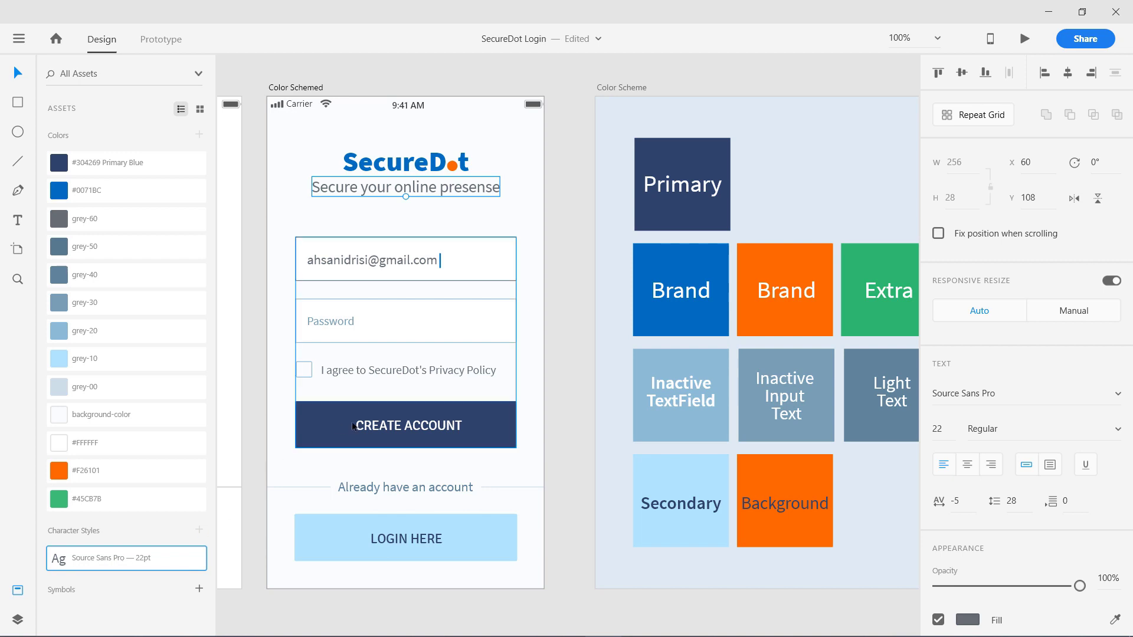
Step: Save the LOGIN HERE button text's character style to Assets
left_click(394, 539)
double_click(396, 539)
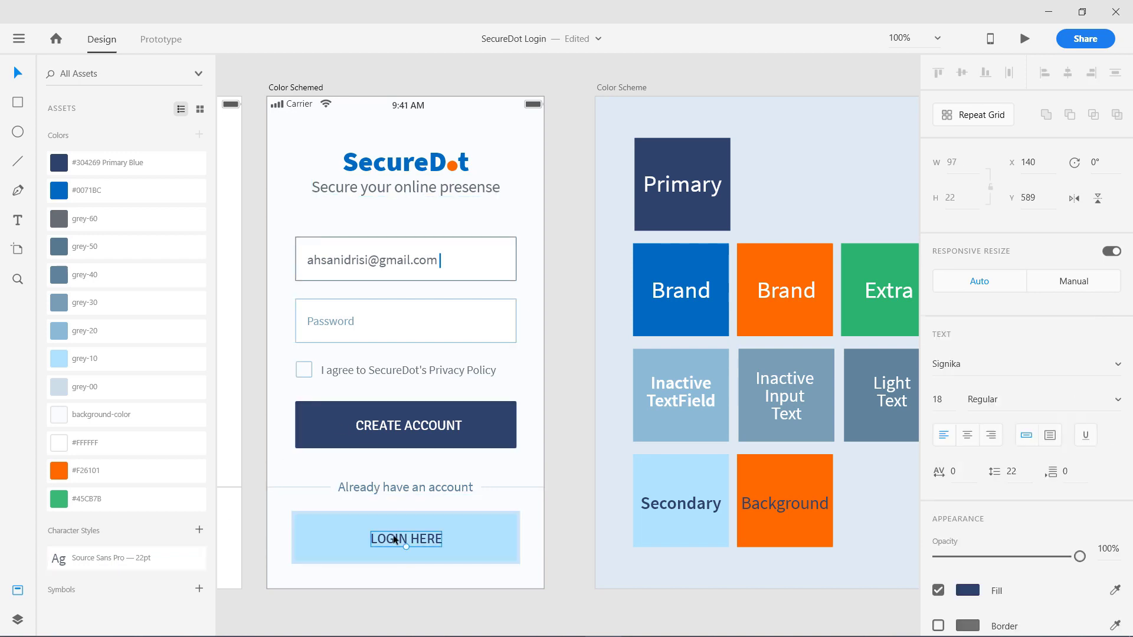
right_click(394, 538)
left_click(433, 338)
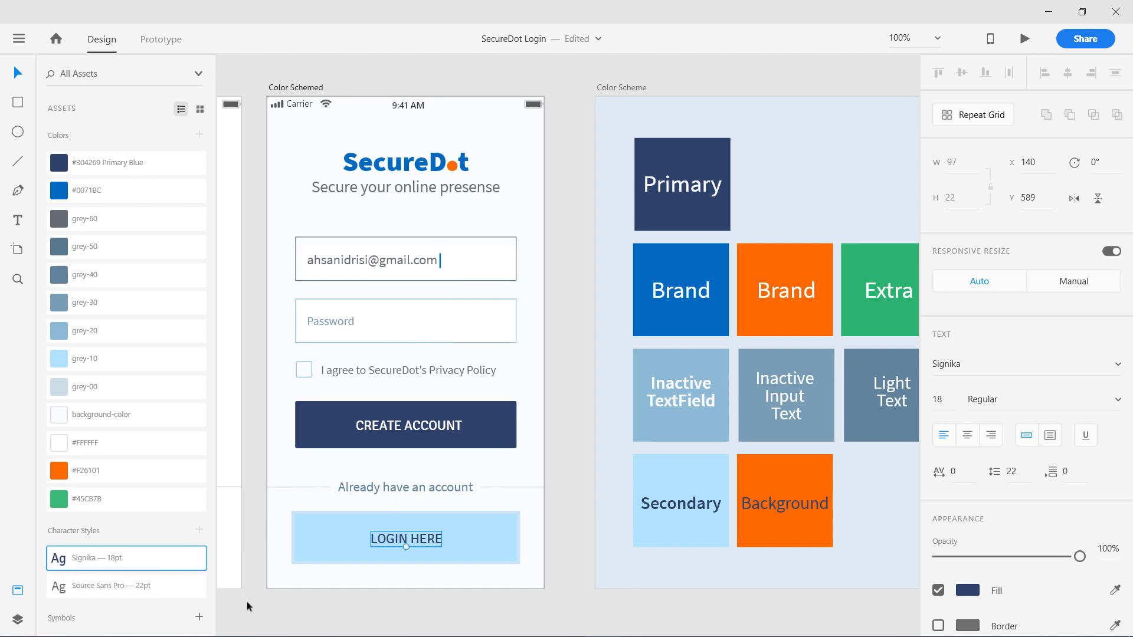
left_click(253, 540)
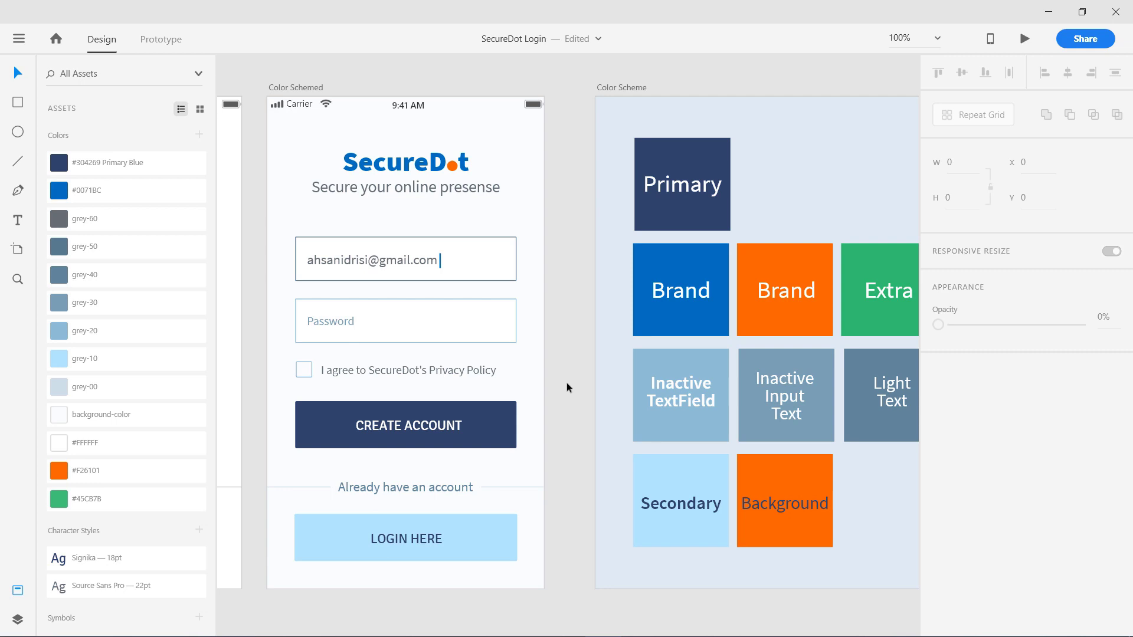
Step: Switch the Assets panel to grid view and search for the primary colour
left_click(200, 108)
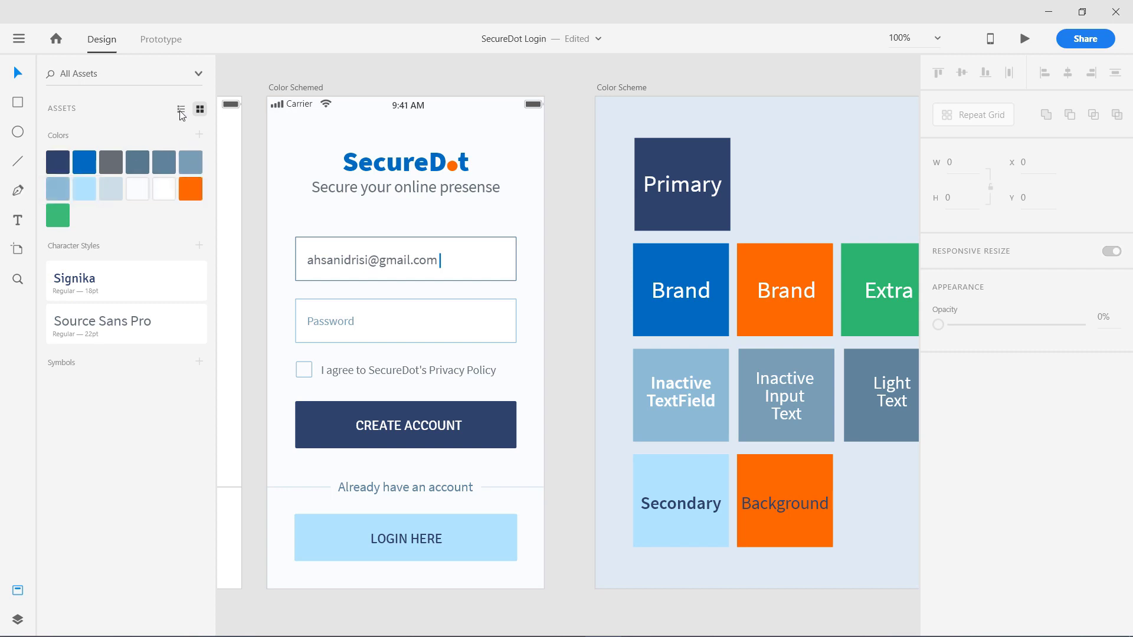
left_click(83, 73)
type("prim")
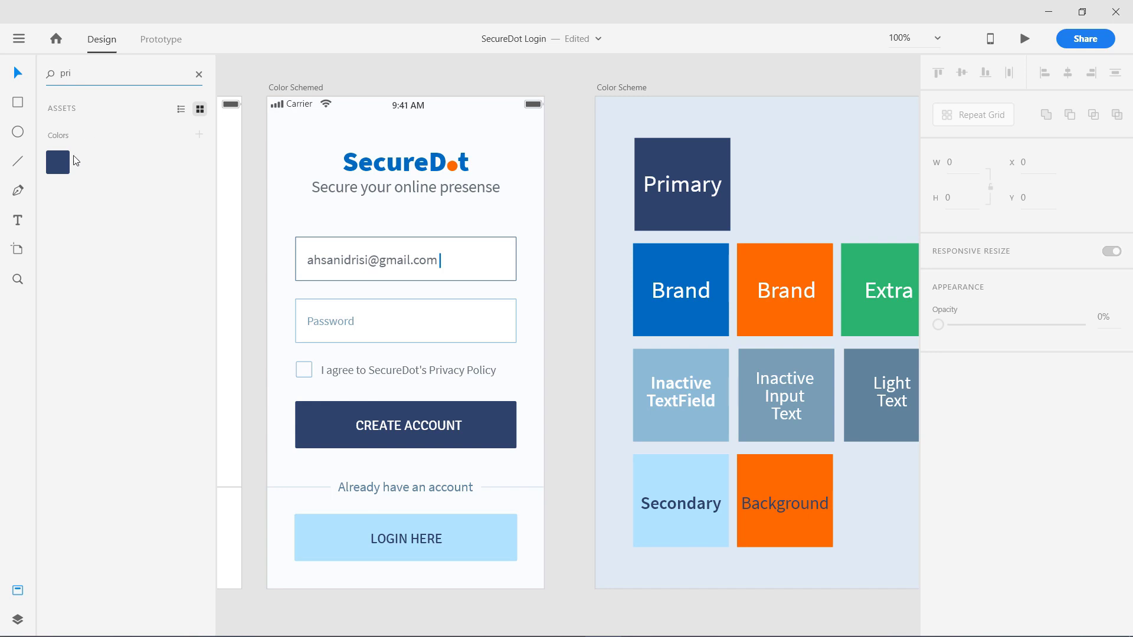
Step: Highlight where Primary Blue is used on the canvas, then clear the highlights
right_click(60, 165)
left_click(89, 227)
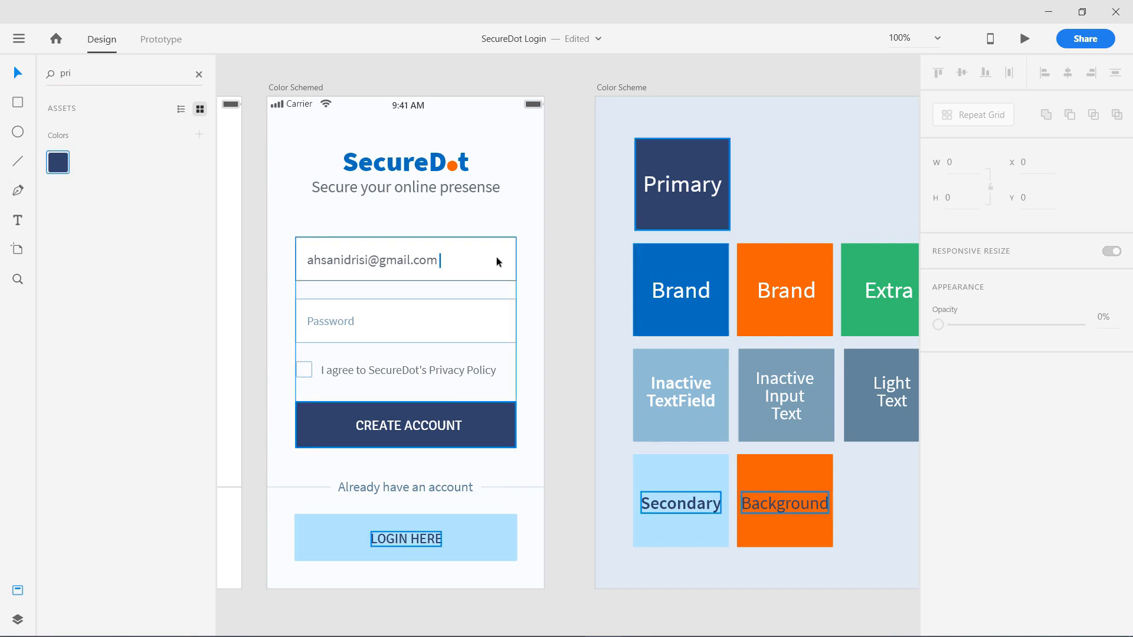
left_click(578, 265)
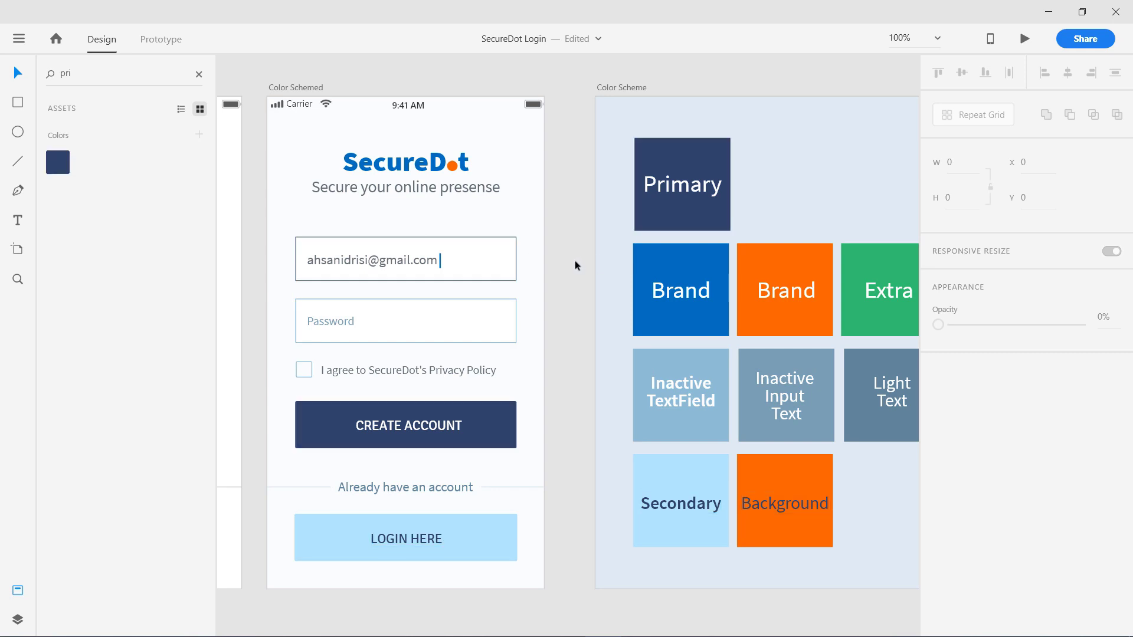